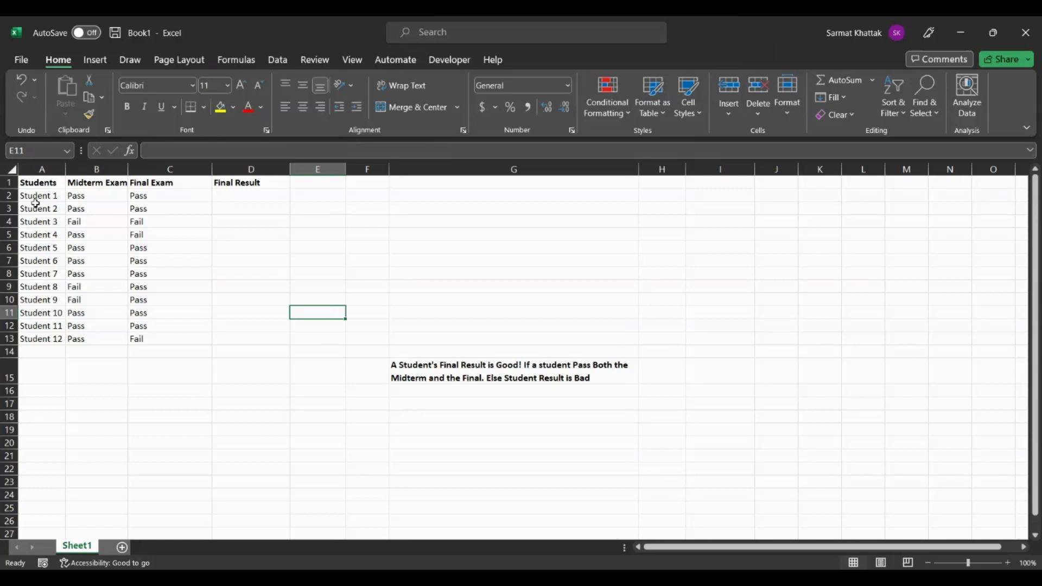
Step: Review the Students, Midterm Exam, Final Exam and Final Result columns one after another
{"action": "left_click", "coordinate": [43, 164]}
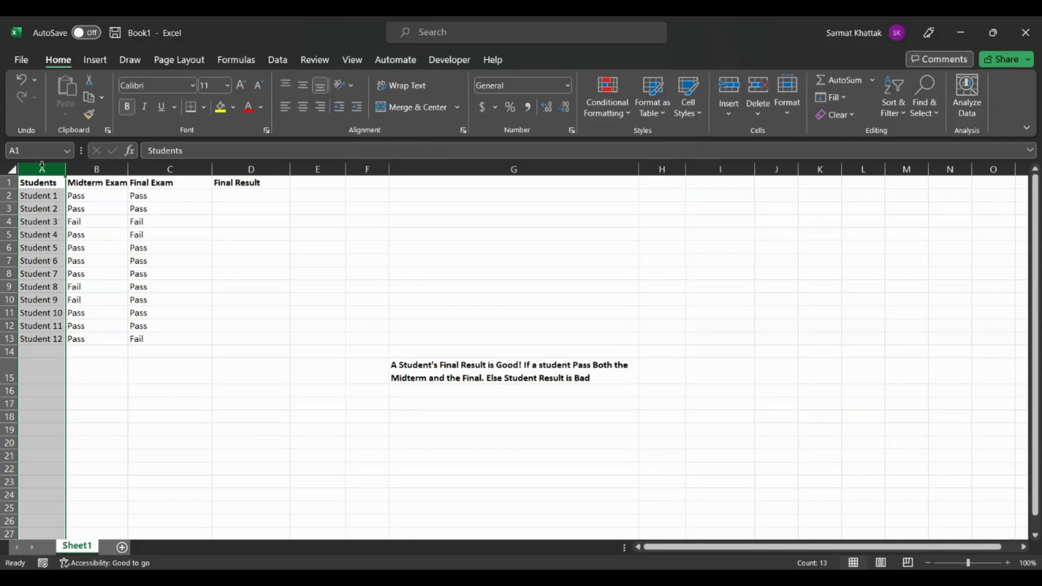
{"action": "left_click_drag", "start_coordinate": [42, 166], "coordinate": [95, 166]}
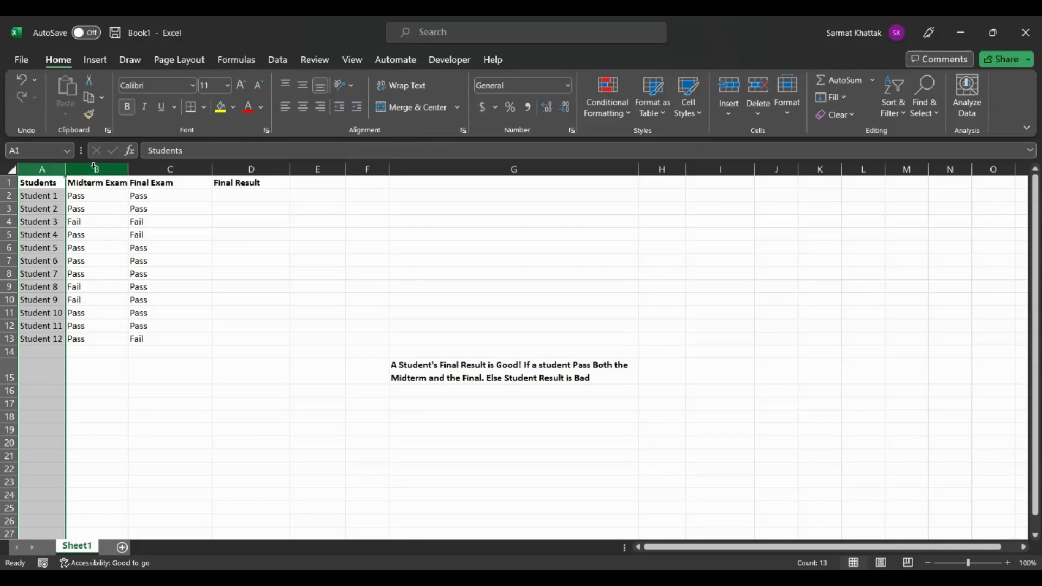
{"action": "left_click", "coordinate": [95, 167]}
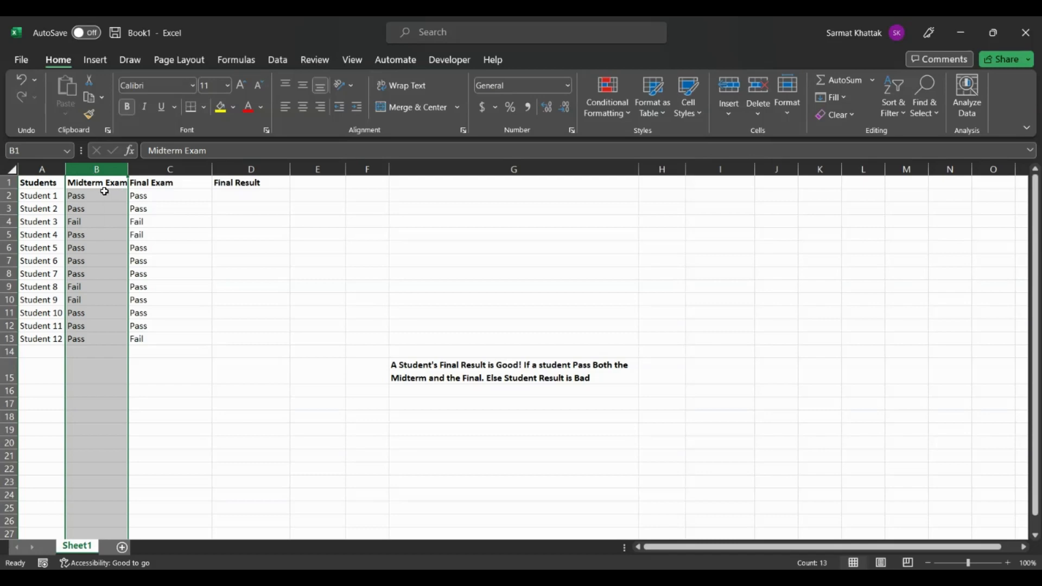
{"action": "left_click", "coordinate": [157, 169], "text": "ctrl"}
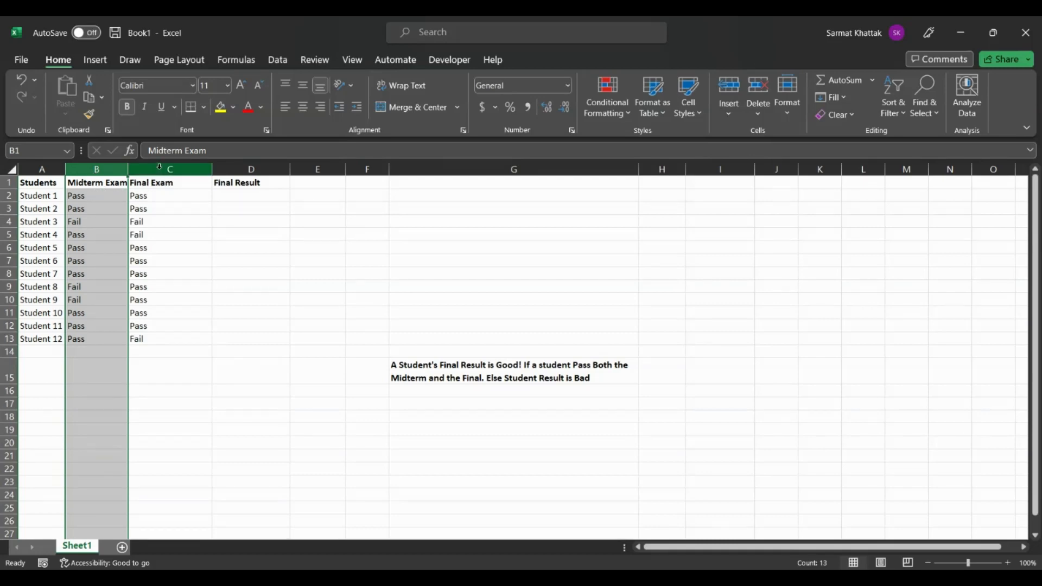
{"action": "left_click", "coordinate": [159, 167]}
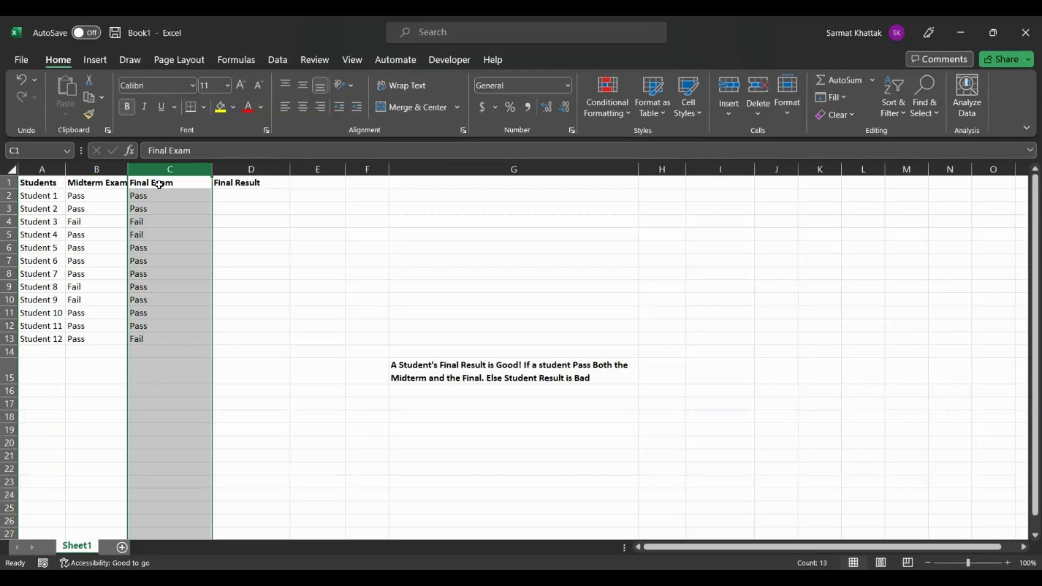
{"action": "left_click", "coordinate": [264, 169]}
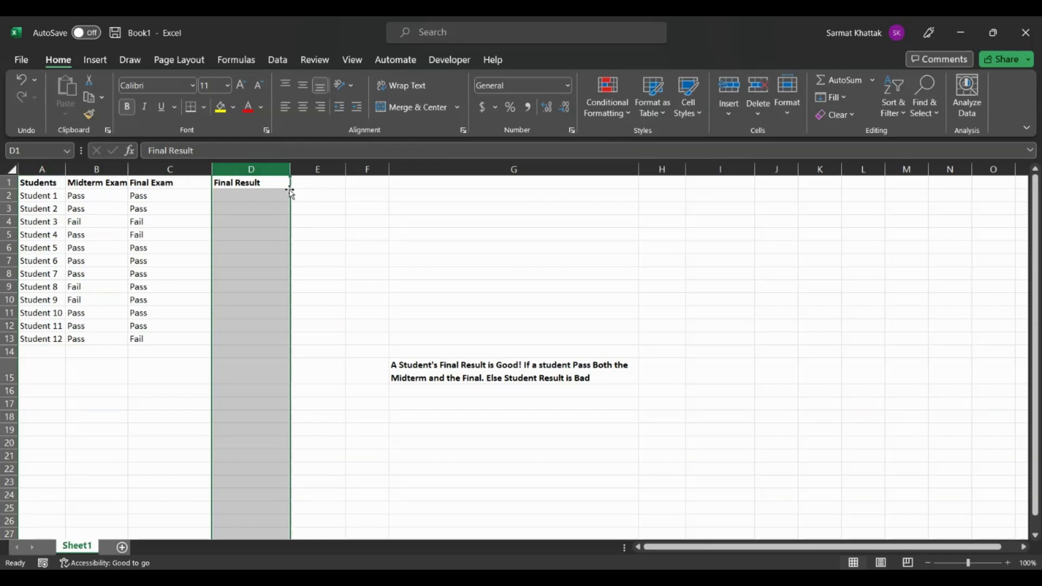
Step: Begin an IF formula with a nested AND function in cell D2 under Final Result
{"action": "left_click", "coordinate": [256, 195]}
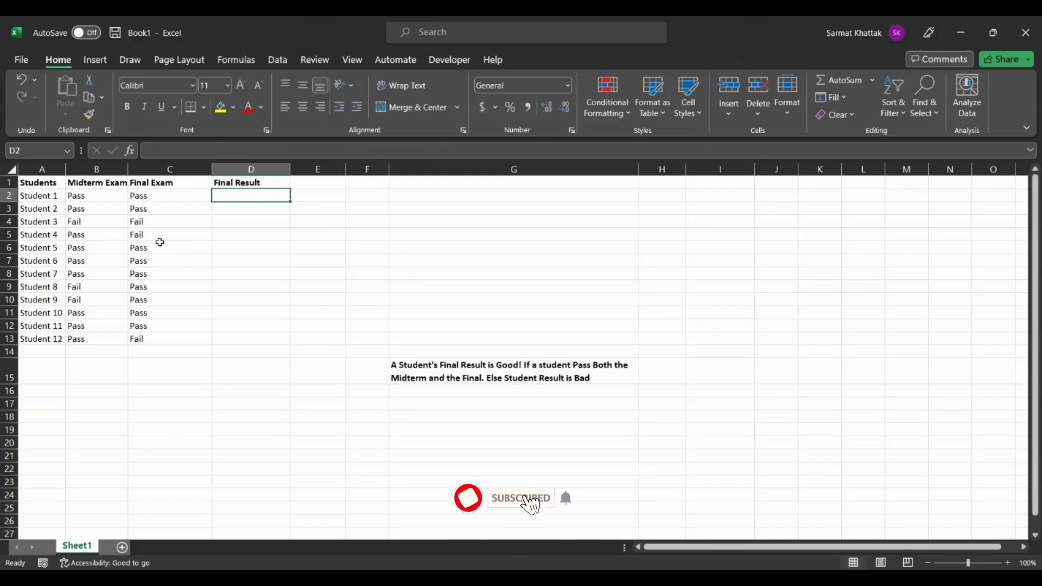
{"action": "double_click", "coordinate": [254, 194]}
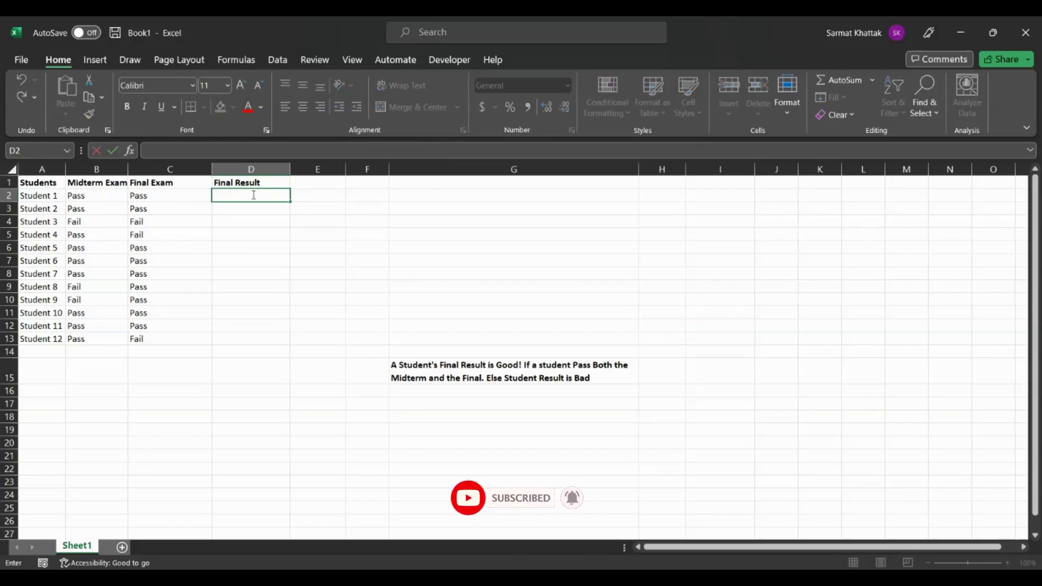
{"action": "type", "text": "=If"}
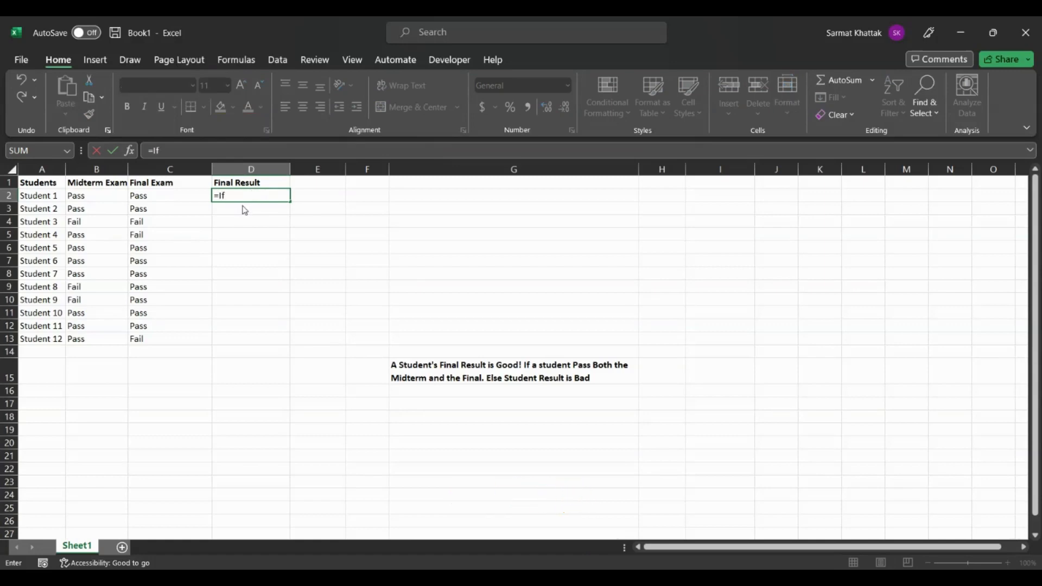
{"action": "key", "text": "Tab"}
{"action": "type", "text": "An"}
{"action": "key", "text": "BackSpace"}
{"action": "type", "text": "ND"}
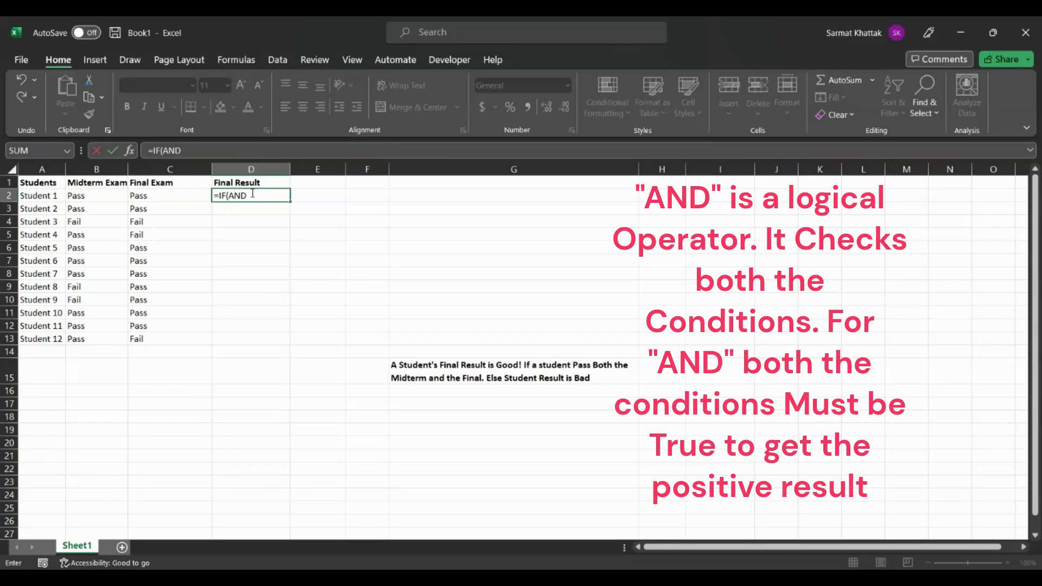
Step: Give the AND function in D2 the two conditions B2="Pass" and C2="Pass", and close its bracket
{"action": "type", "text": "("}
{"action": "type", "text": "b2"}
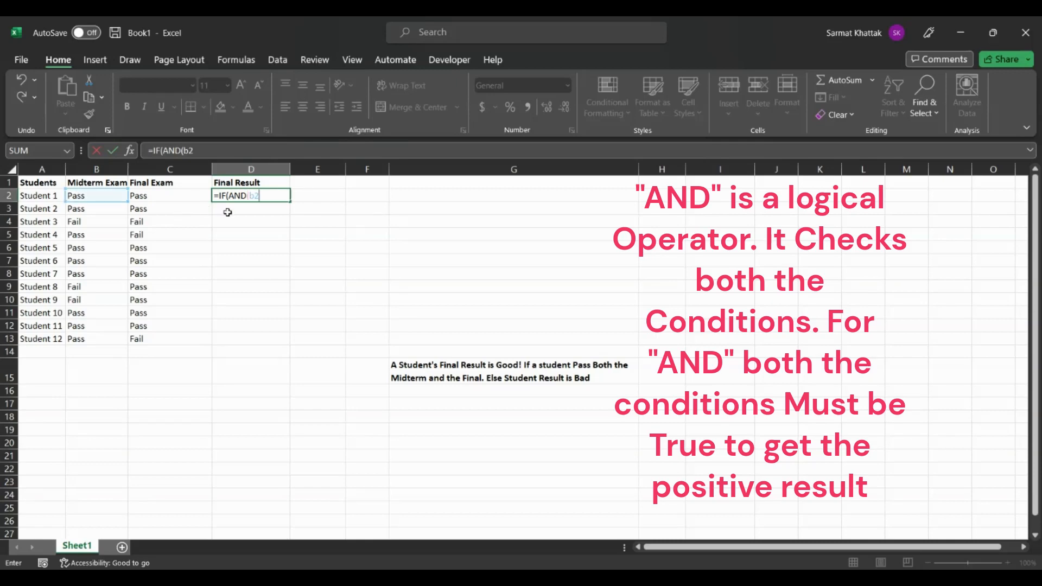
{"action": "type", "text": "=\"\""}
{"action": "left_click", "coordinate": [270, 194]}
{"action": "type", "text": "Pass"}
{"action": "type", "text": ",c2"}
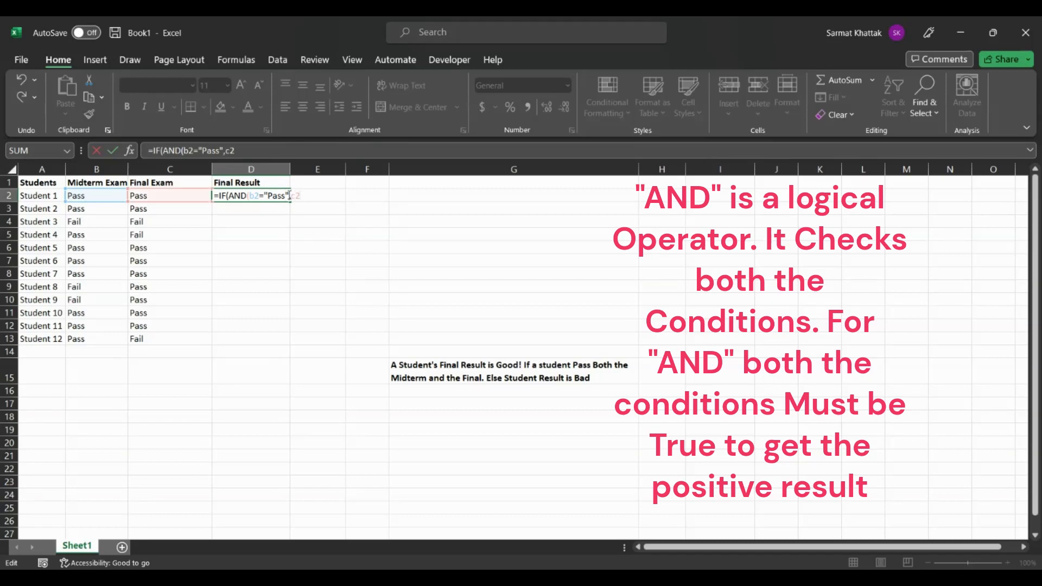
{"action": "type", "text": "=\"Pass\")"}
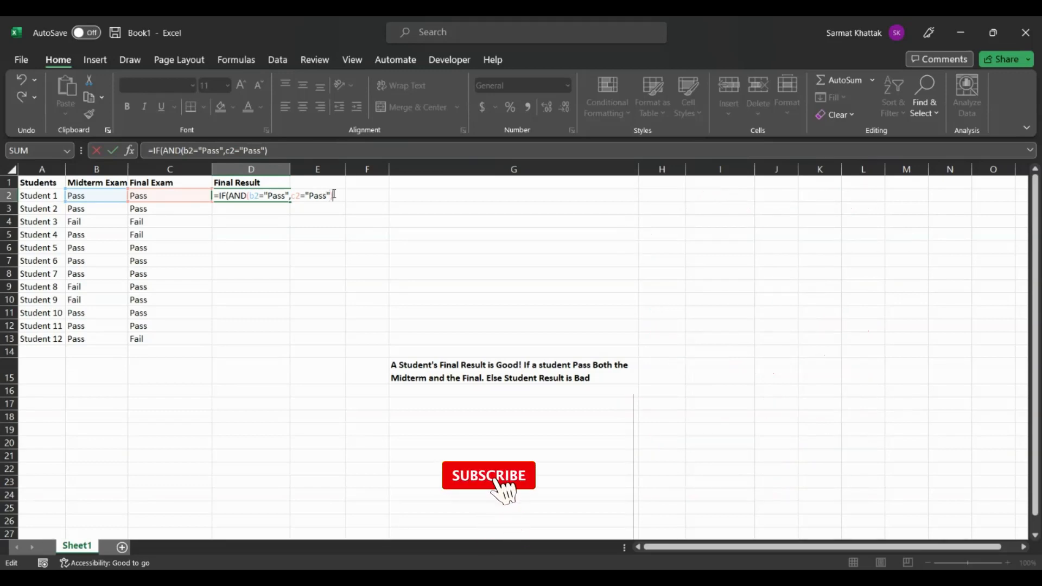
Step: Complete the D2 formula with "Good!" as the true result and "Bad" as the false result, and commit it
{"action": "type", "text": ","}
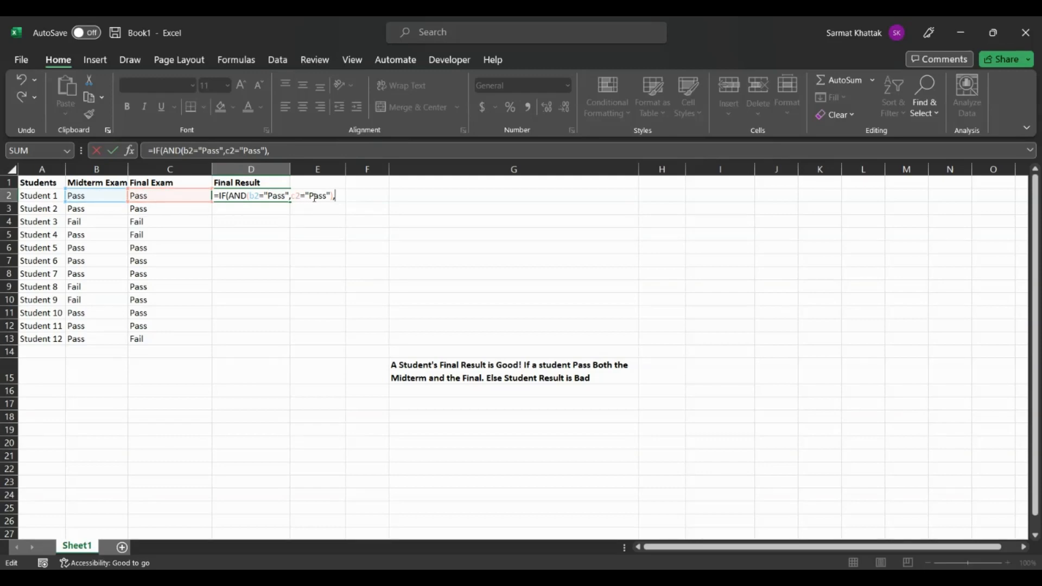
{"action": "type", "text": "\"),\"Good!"}
{"action": "type", "text": "\",\"Bad\""}
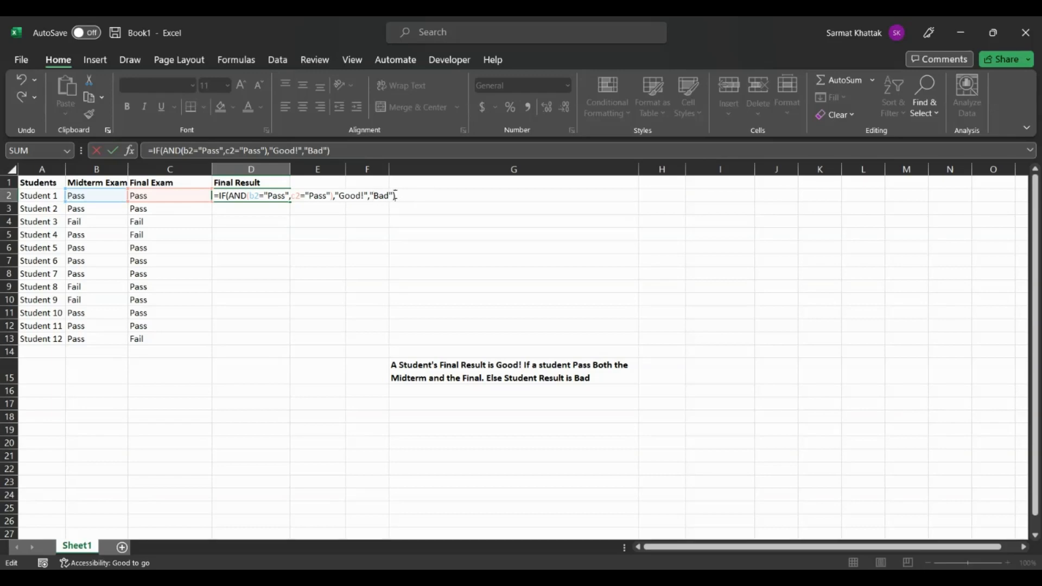
{"action": "type", "text": ")"}
{"action": "key", "text": "Tab"}
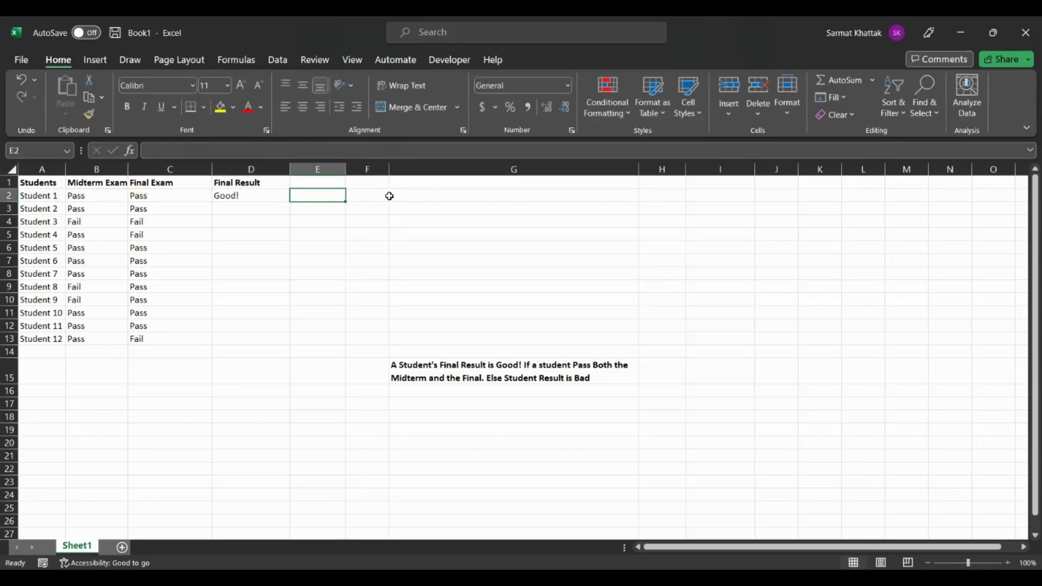
Step: Compare the formula result in D2 with Student 1's exam entries and look at Student 2's midterm entry
{"action": "left_click", "coordinate": [243, 195]}
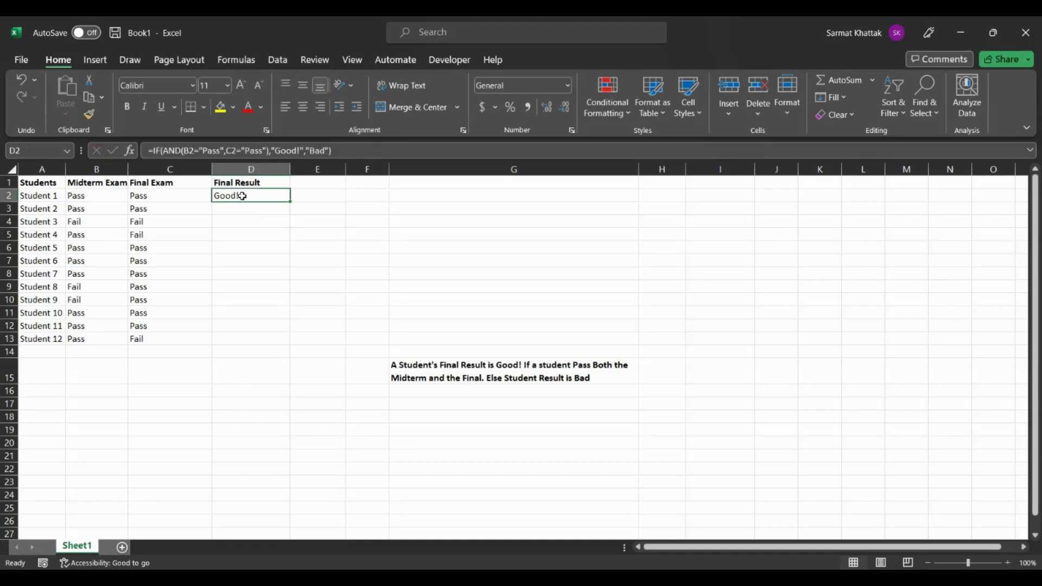
{"action": "left_click", "coordinate": [75, 196]}
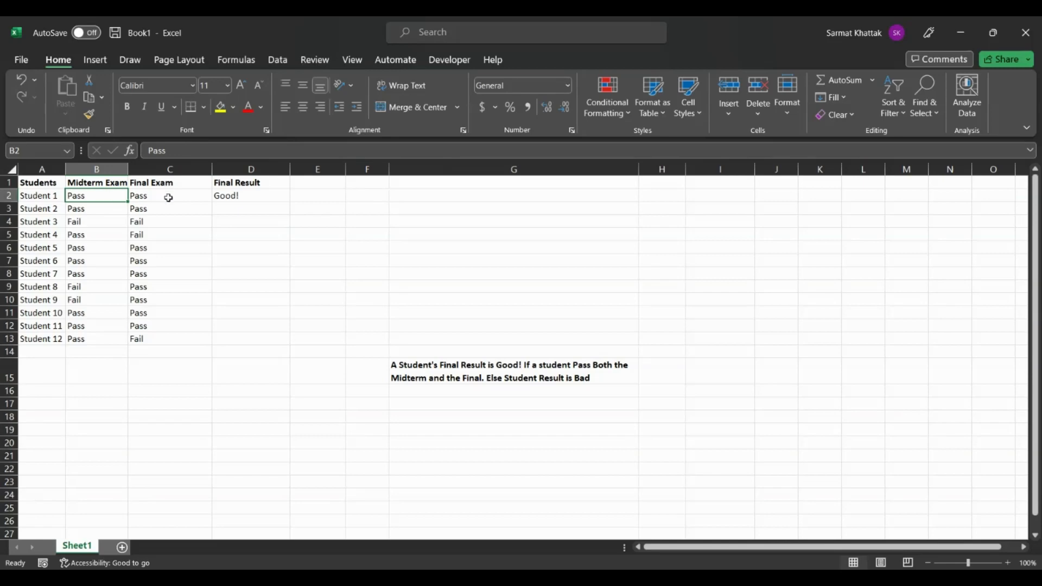
{"action": "left_click", "coordinate": [237, 200]}
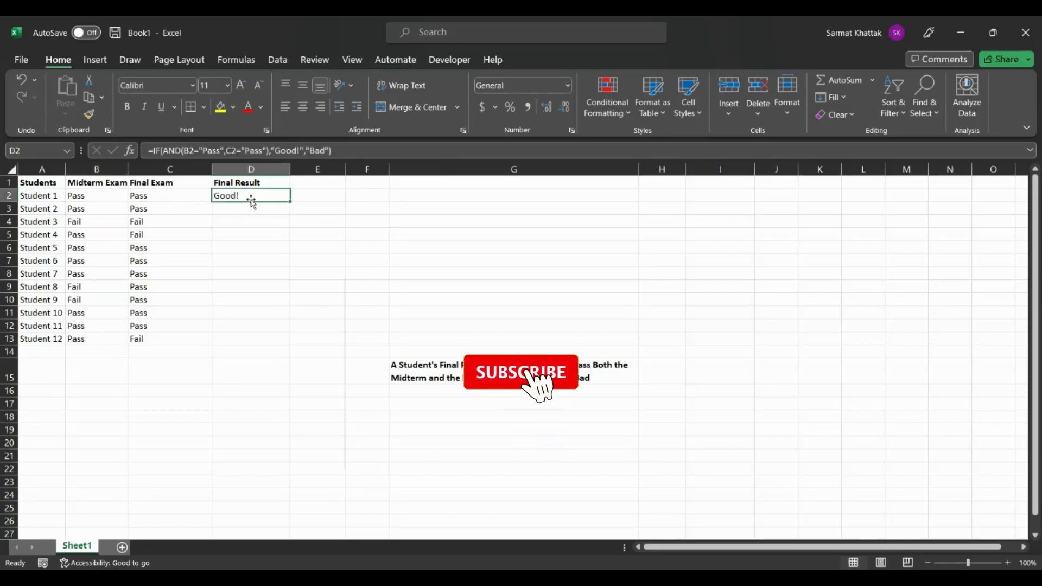
{"action": "left_click", "coordinate": [80, 209]}
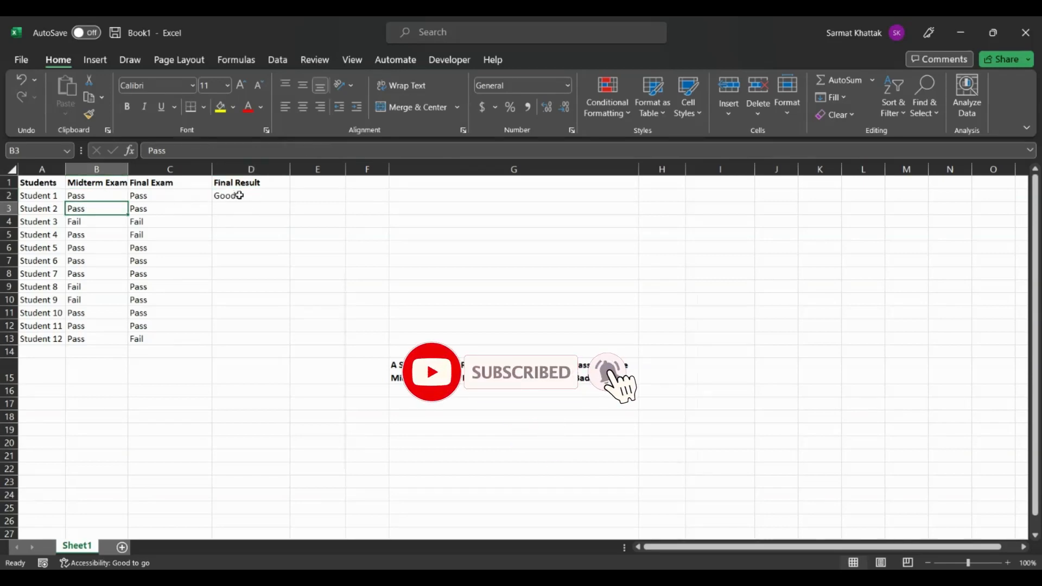
Step: Fill the Final Result formula from D2 down through D13 for all the students
{"action": "left_click", "coordinate": [238, 196]}
{"action": "left_click_drag", "start_coordinate": [291, 201], "coordinate": [281, 212]}
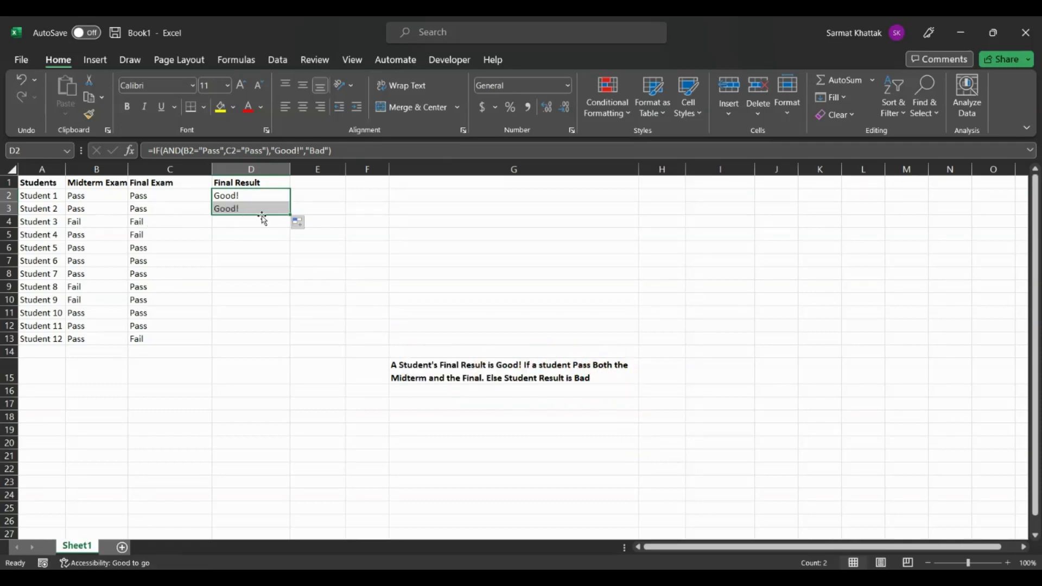
{"action": "left_click_drag", "start_coordinate": [291, 213], "coordinate": [285, 226]}
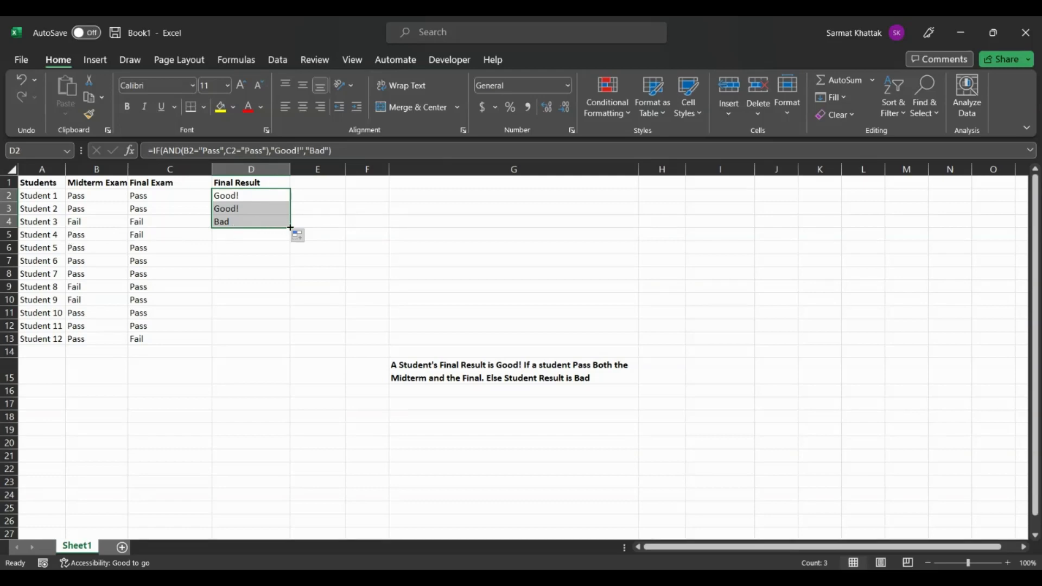
{"action": "left_click_drag", "start_coordinate": [290, 227], "coordinate": [286, 347]}
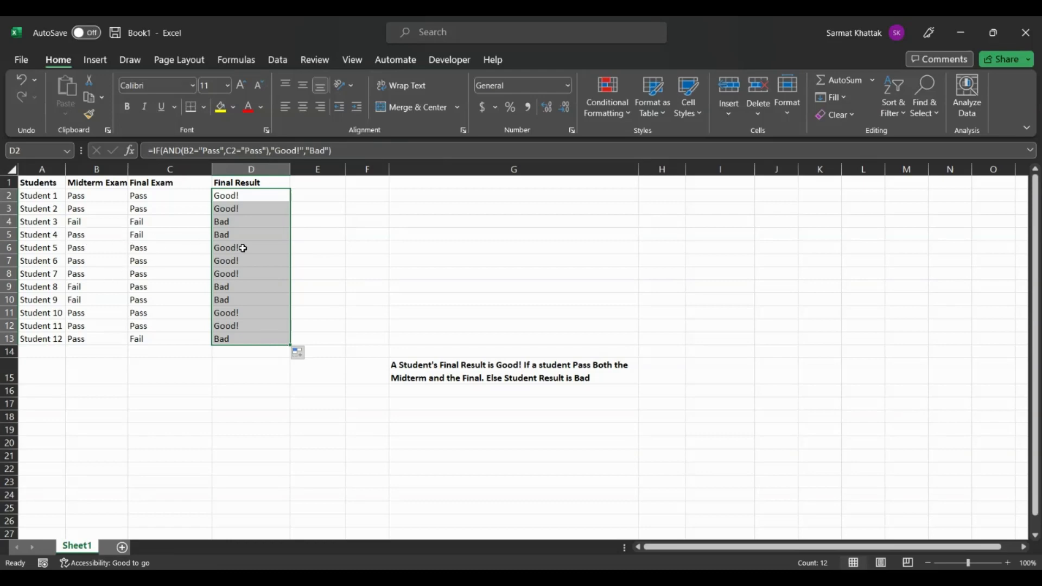
Step: Check the final results of Student 11 and Student 12 against their midterm and final exam entries
{"action": "left_click", "coordinate": [192, 246]}
{"action": "left_click", "coordinate": [74, 326]}
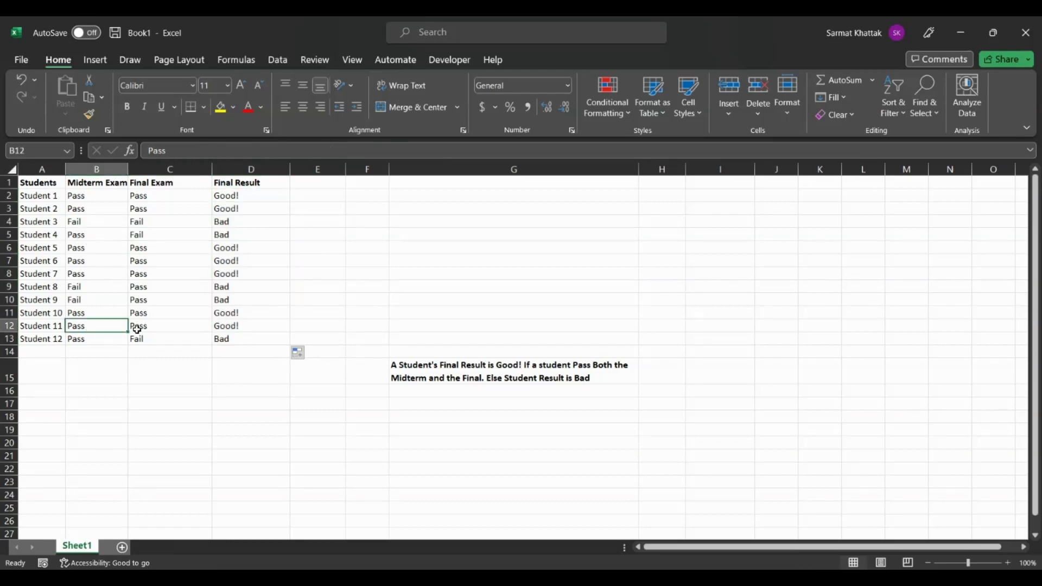
{"action": "left_click", "coordinate": [144, 327]}
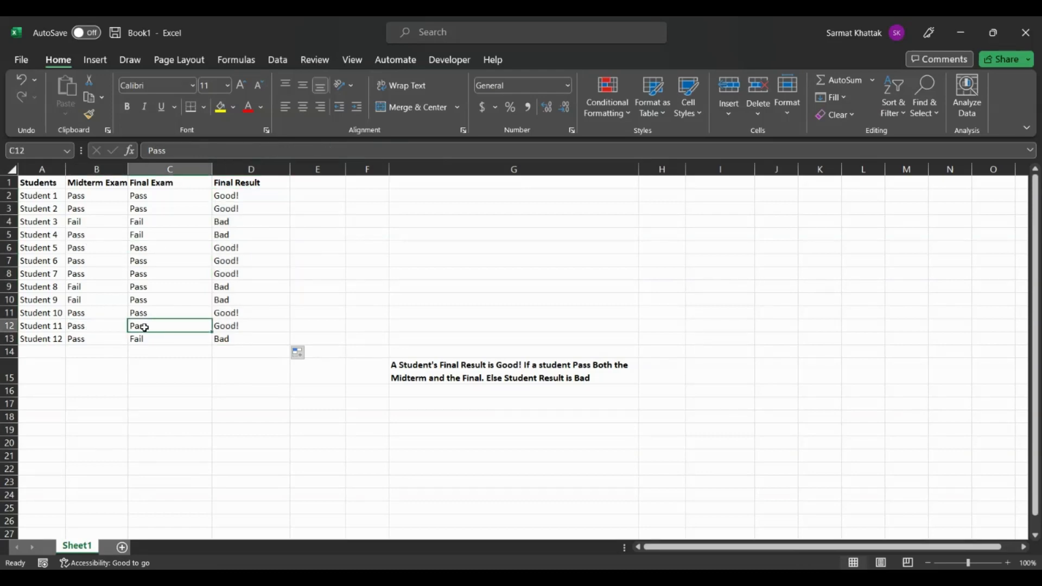
{"action": "left_click", "coordinate": [237, 324]}
{"action": "left_click", "coordinate": [74, 340]}
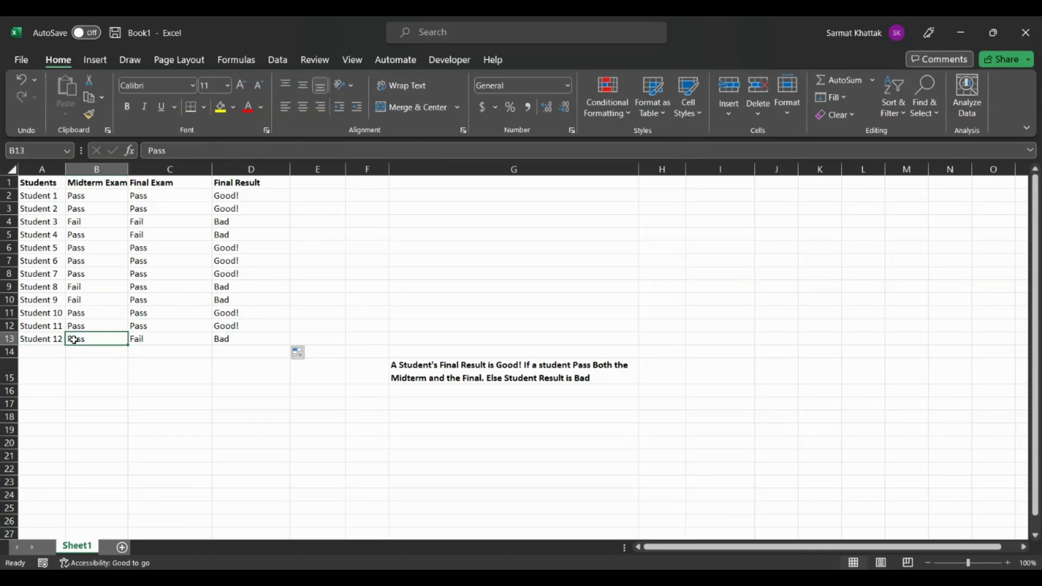
{"action": "left_click", "coordinate": [162, 340]}
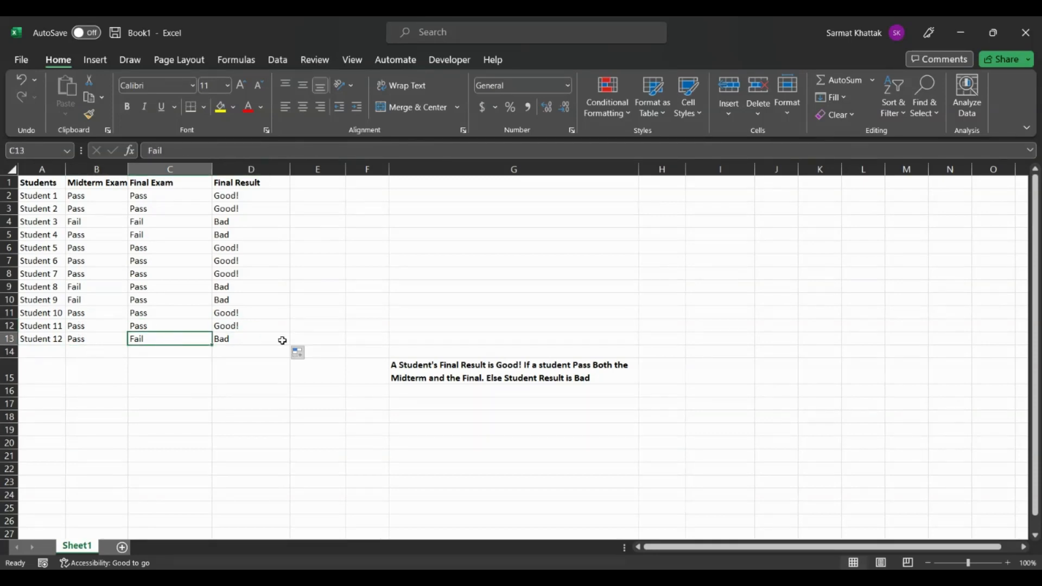
{"action": "left_click", "coordinate": [256, 343]}
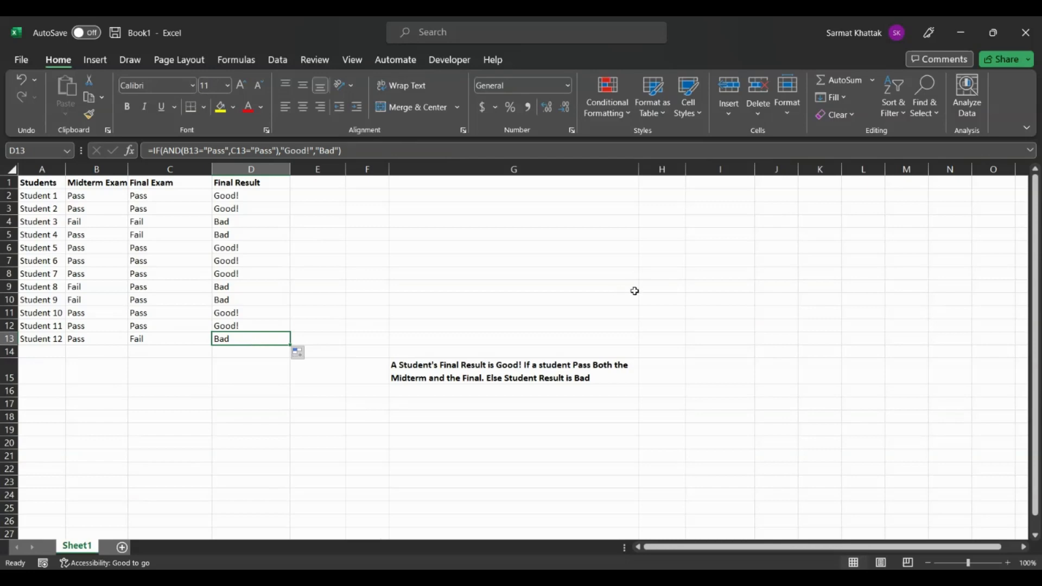